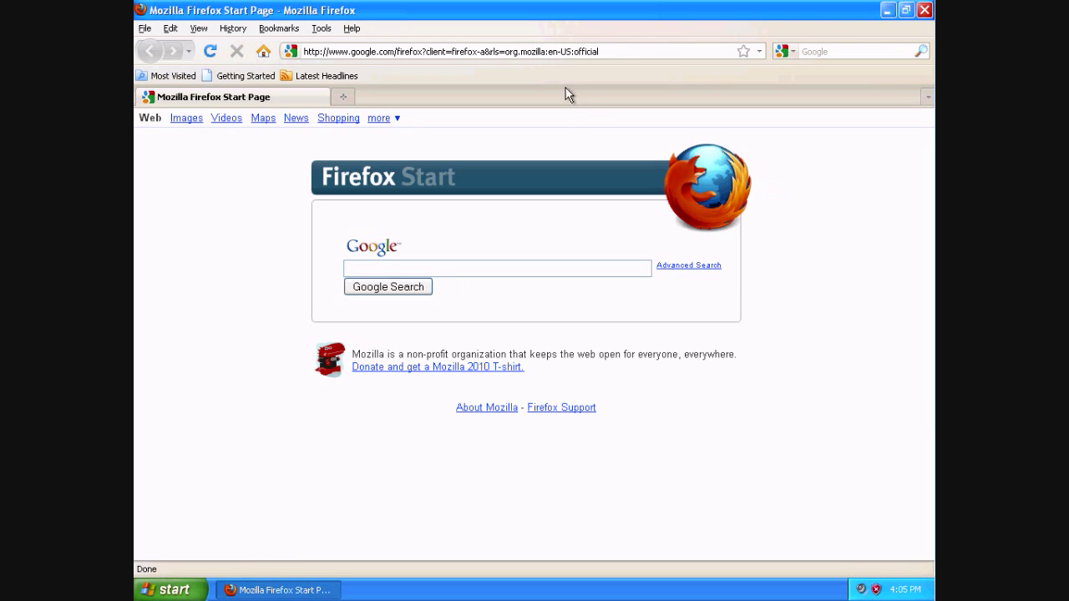
Step: Load free.avg.com in Firefox and follow the link to the AVG Anti-Virus Free download page
left_click(569, 55)
type("f")
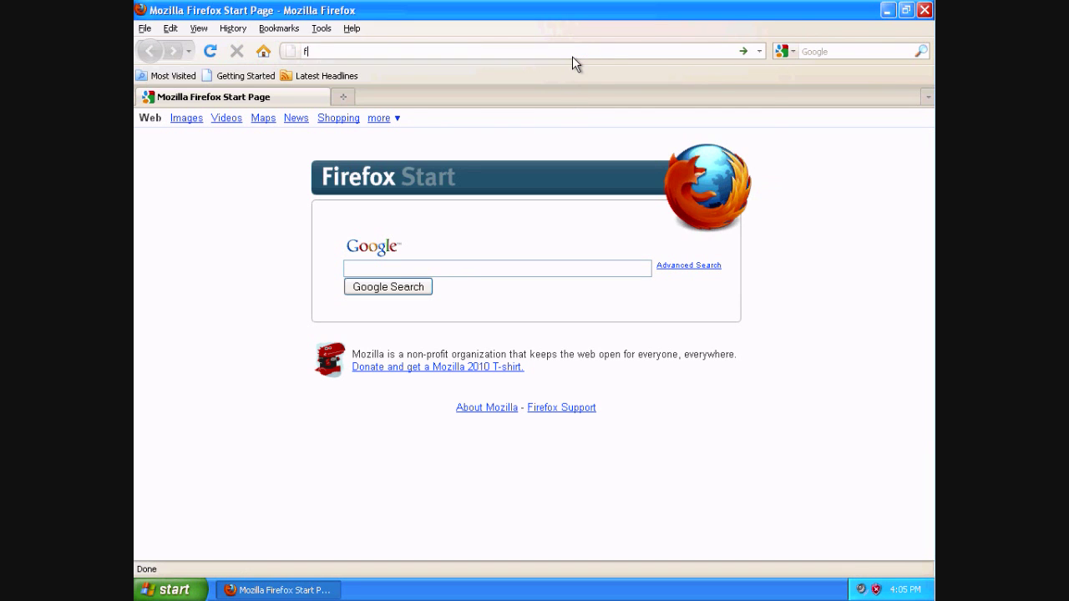
type("ree.avg.com")
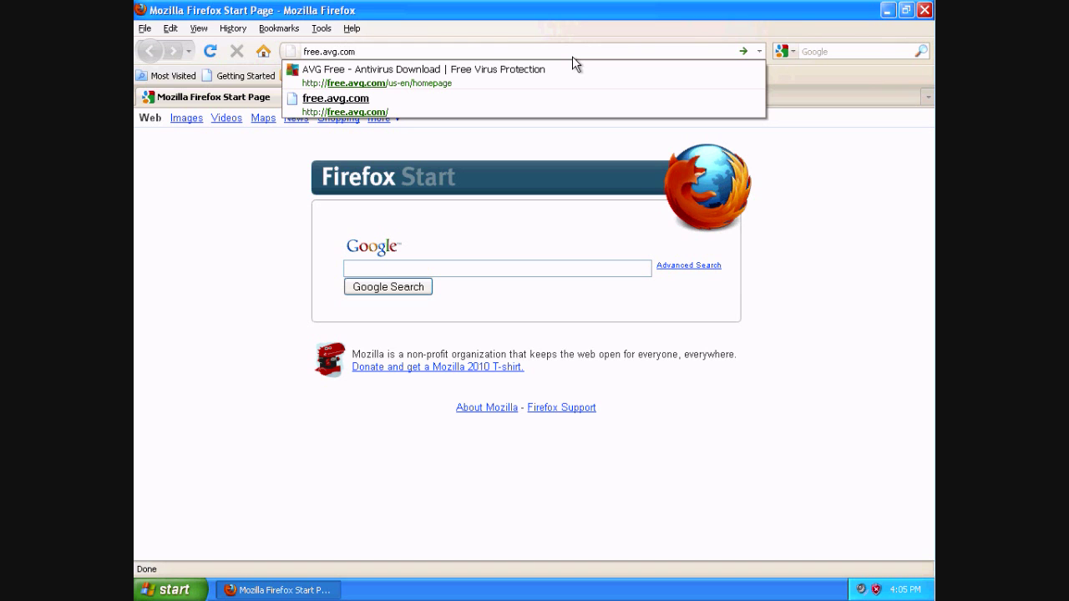
key("Return")
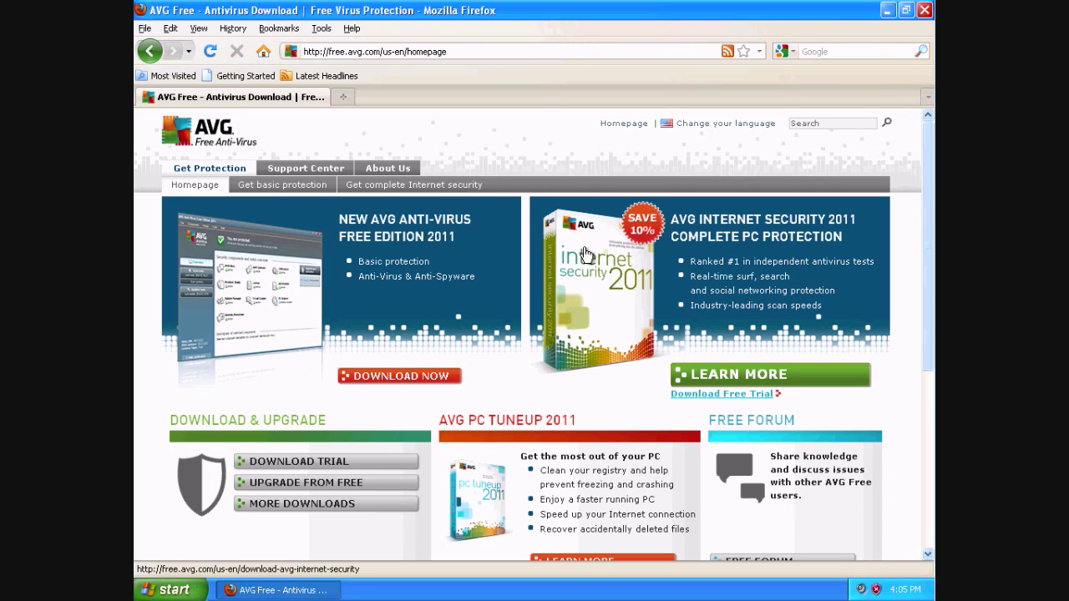
left_click(404, 377)
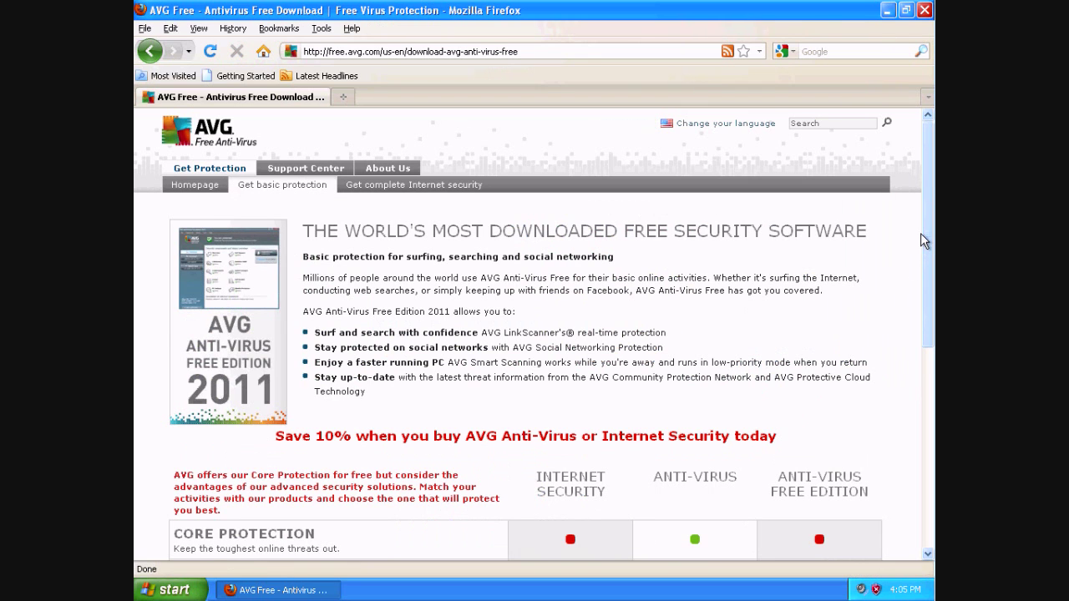
Step: Scroll to the edition comparison table and choose DOWNLOAD under Anti-Virus Free Edition
left_click_drag(924, 223, 920, 368)
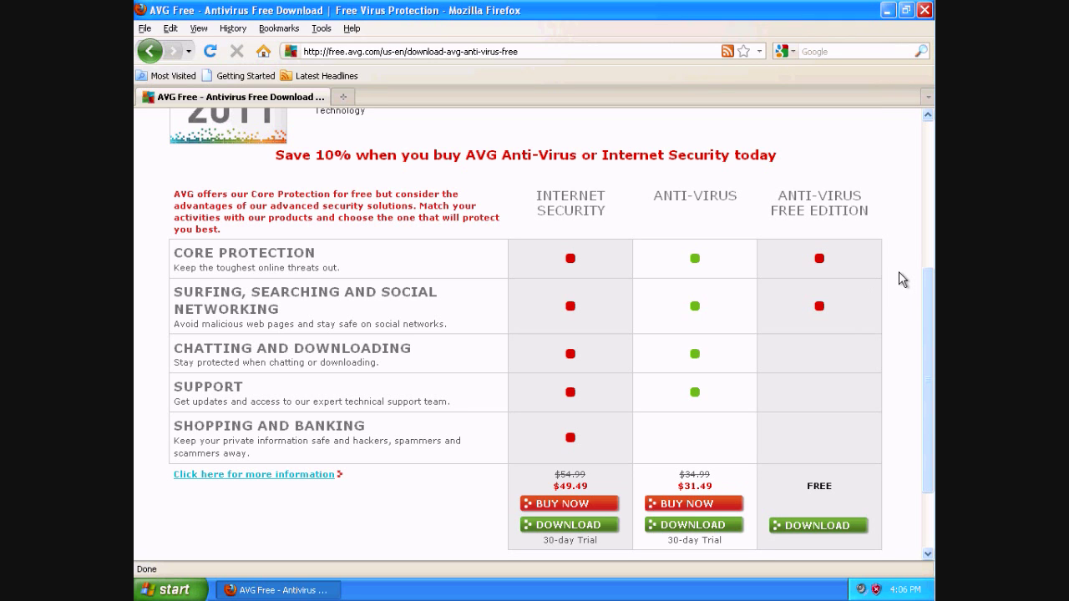
left_click(839, 526)
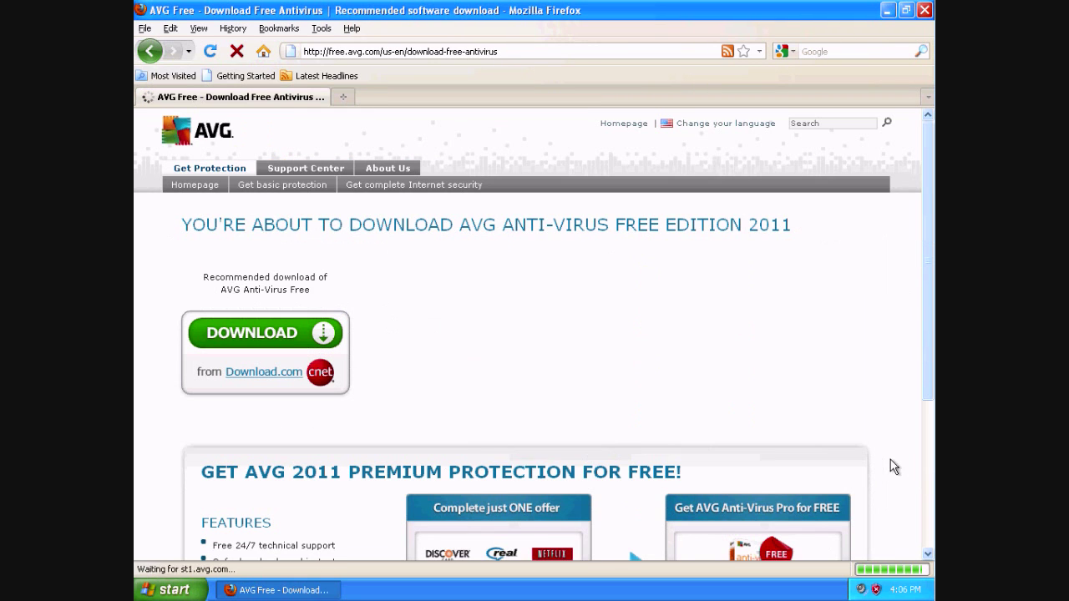
Step: Start the Download.com download of avg_free_stb_all_2011_1191_cnet.exe and save it to disk
scroll(897, 464, "down", 2)
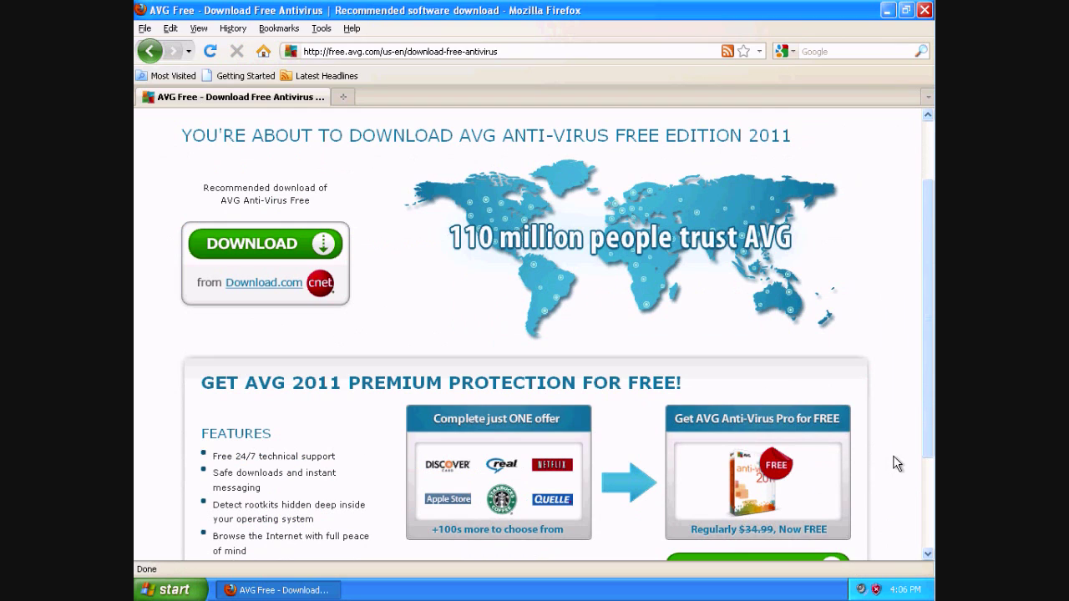
scroll(897, 464, "up", 2)
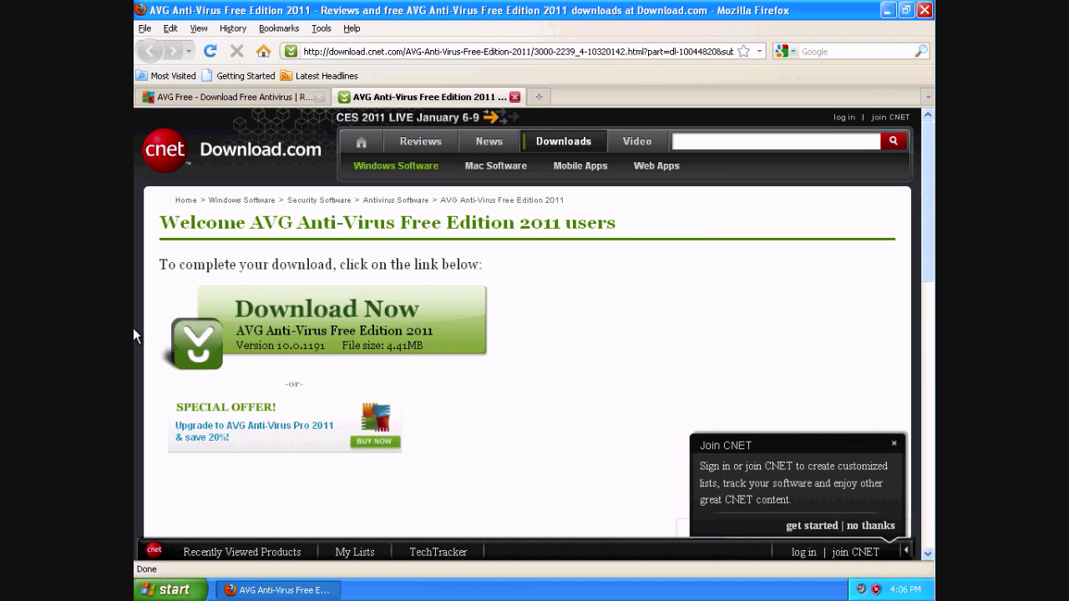
left_click(187, 353)
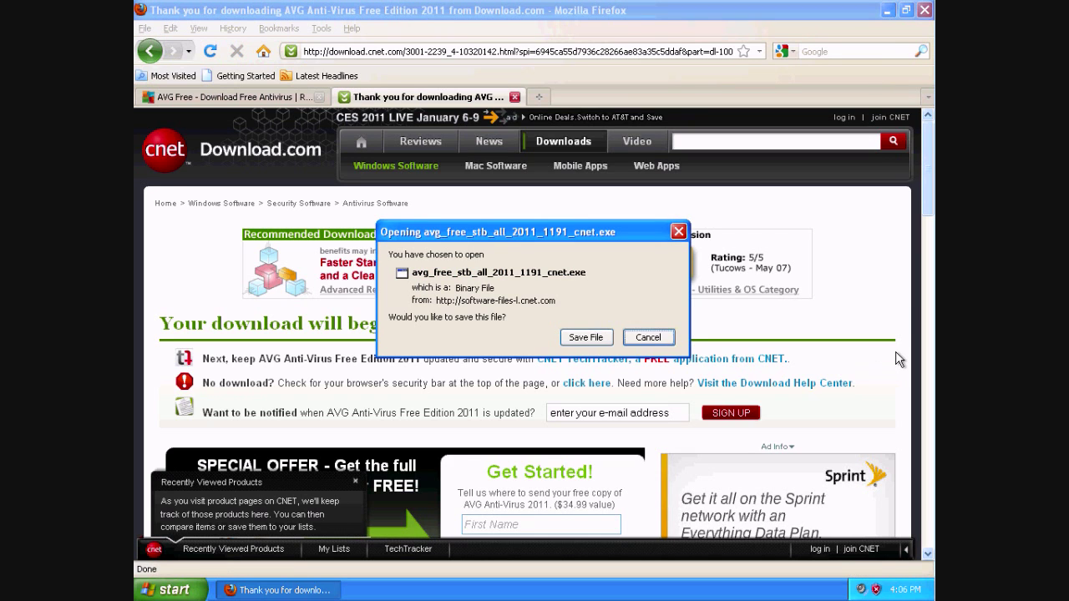
left_click(592, 338)
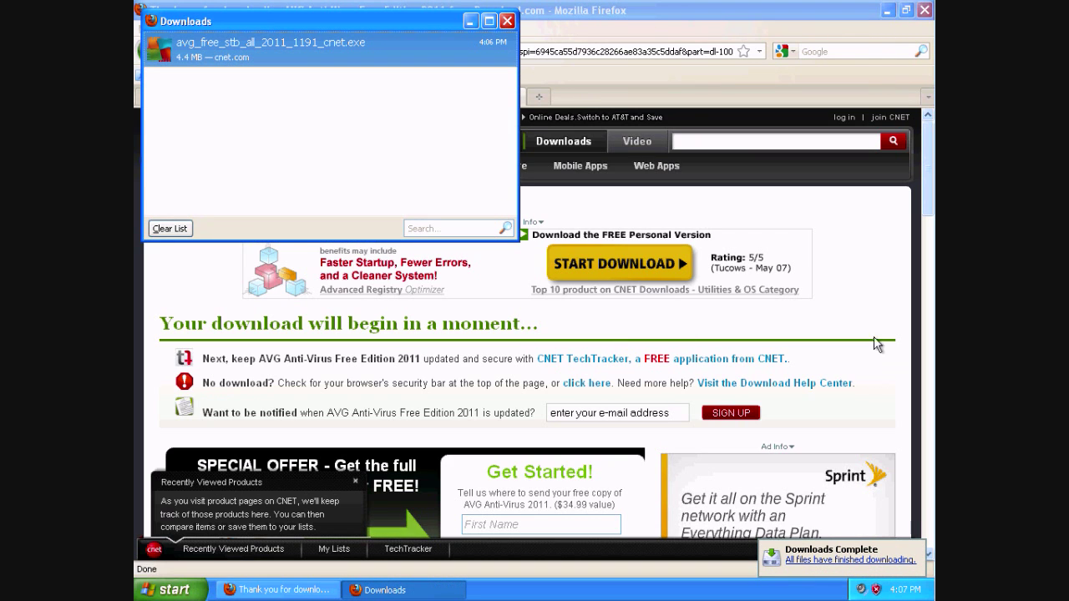
Step: Minimize Firefox and centre the Downloads list holding the completed AVG installer
left_click(892, 25)
left_click(887, 10)
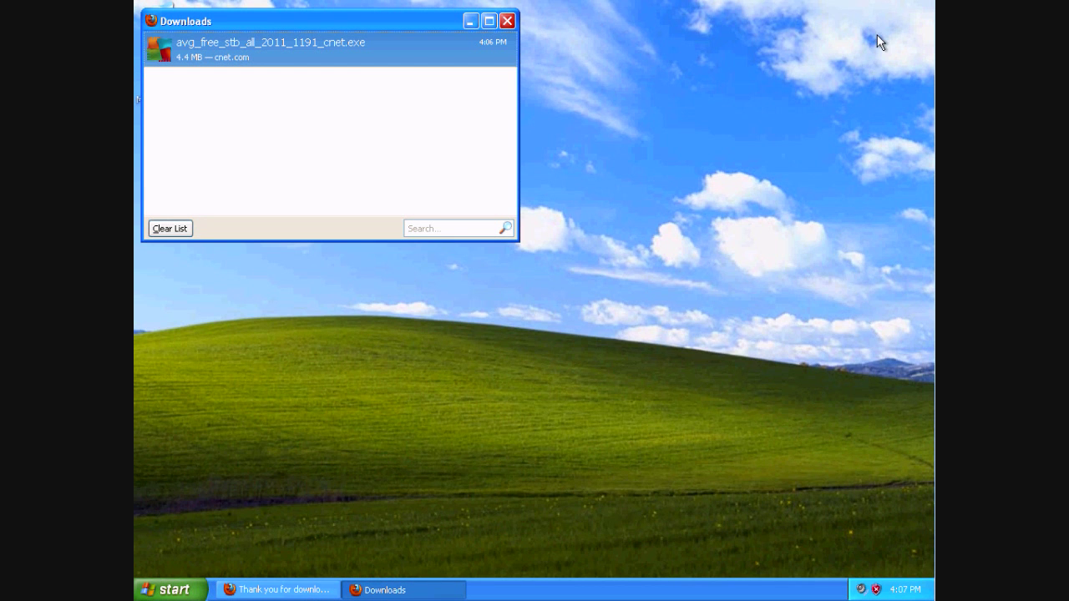
left_click_drag(177, 27, 364, 69)
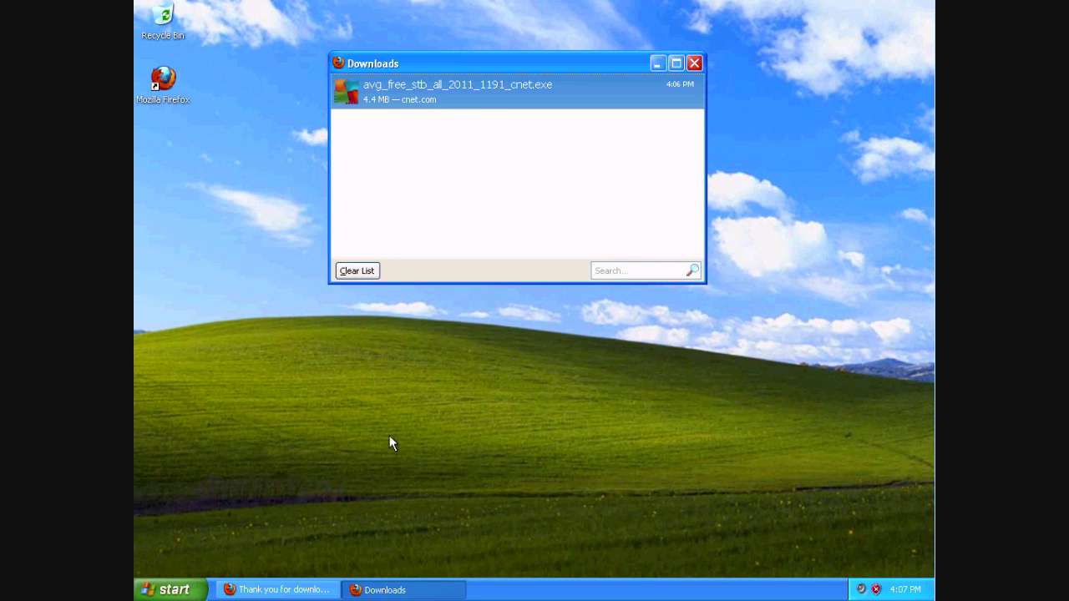
right_click(436, 98)
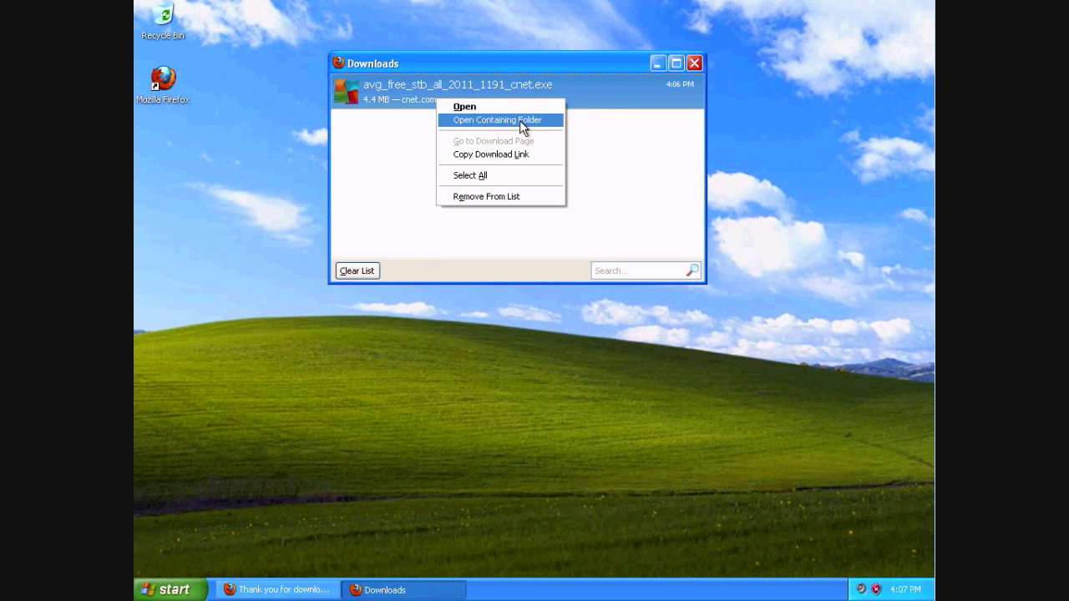
Step: Open the Downloads folder and copy the AVG setup file onto the desktop
left_click(520, 120)
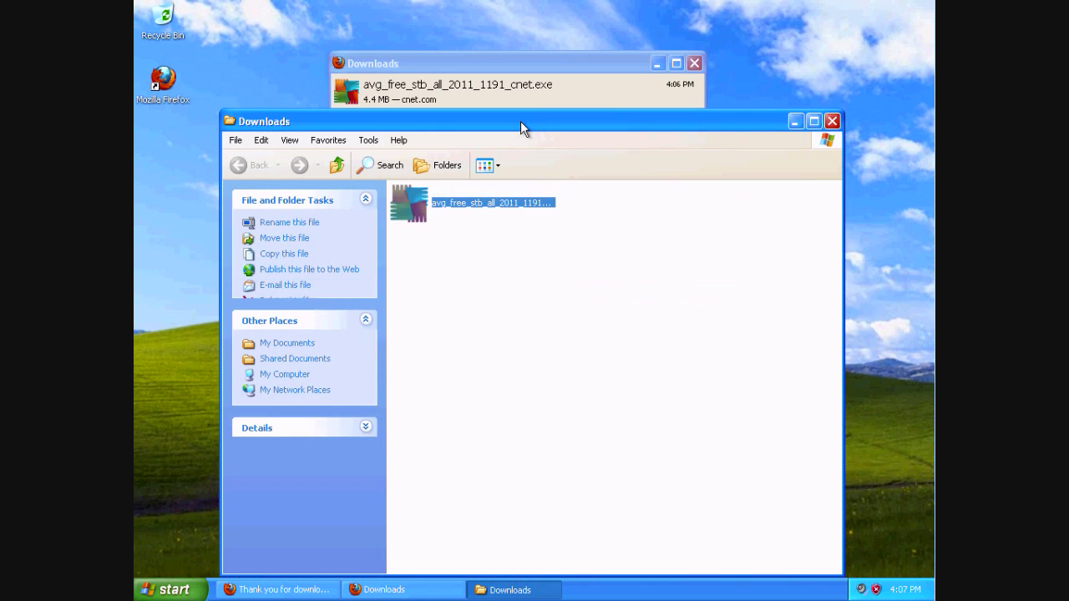
left_click_drag(581, 129, 616, 97)
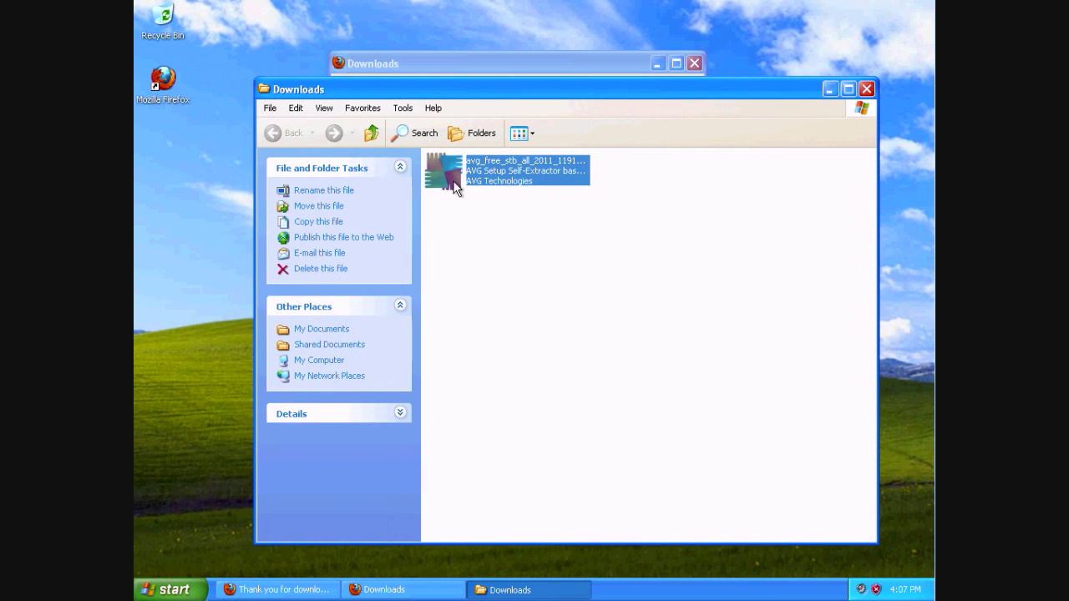
mouse_move(455, 189)
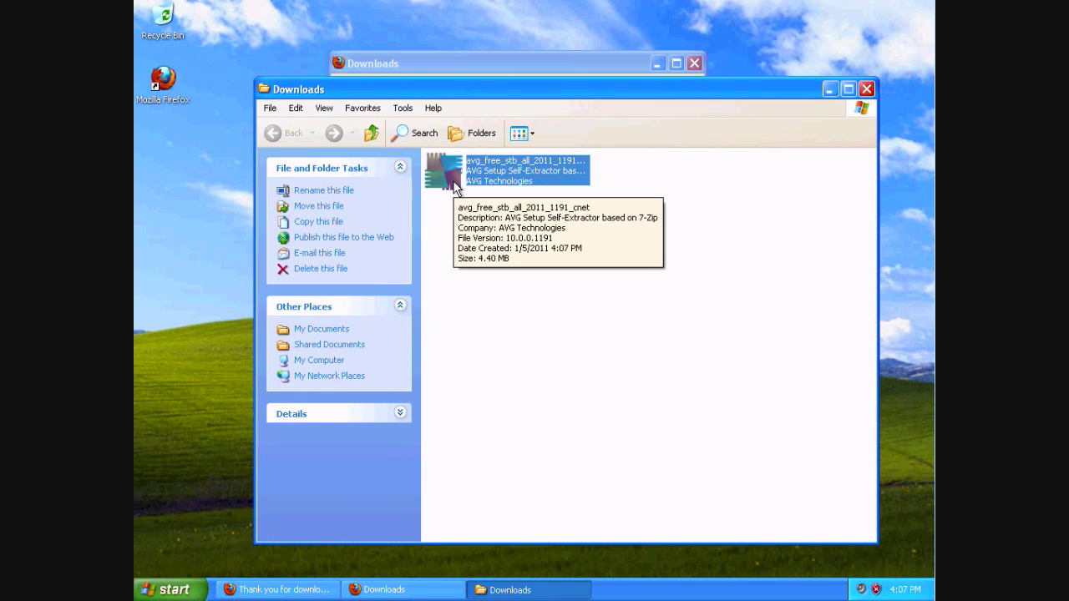
left_click_drag(455, 189, 198, 185)
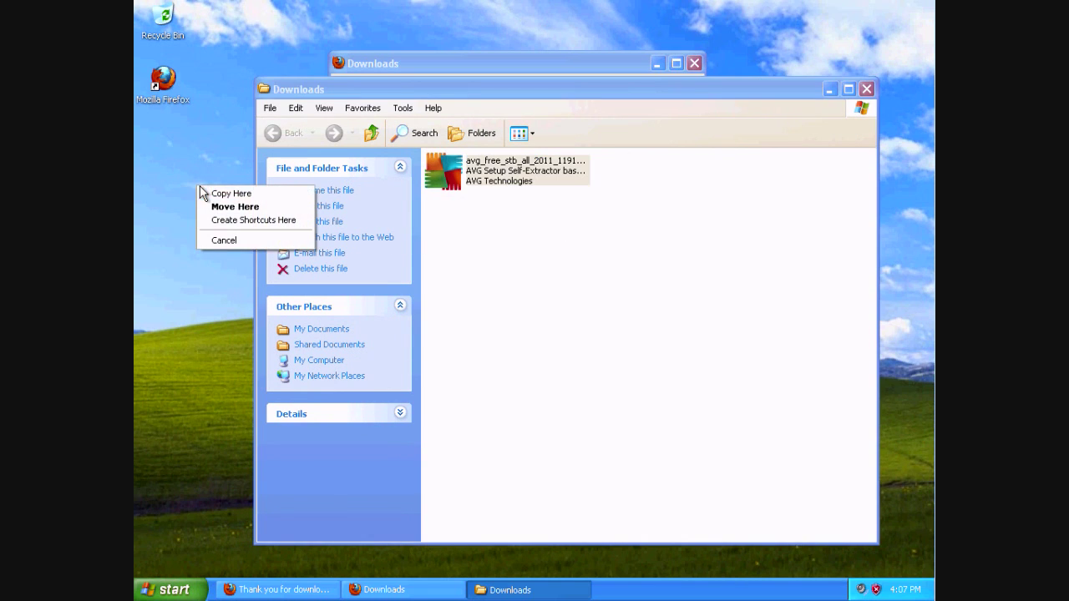
left_click(230, 195)
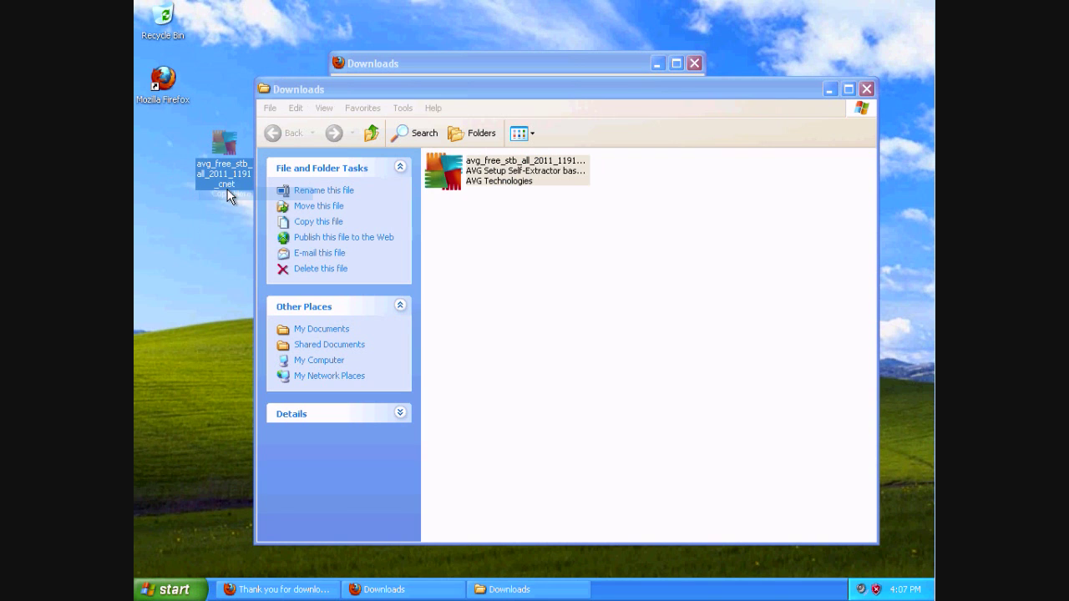
Step: Close the Downloads folder and Firefox Downloads windows, and shift the desktop copy left
left_click(867, 89)
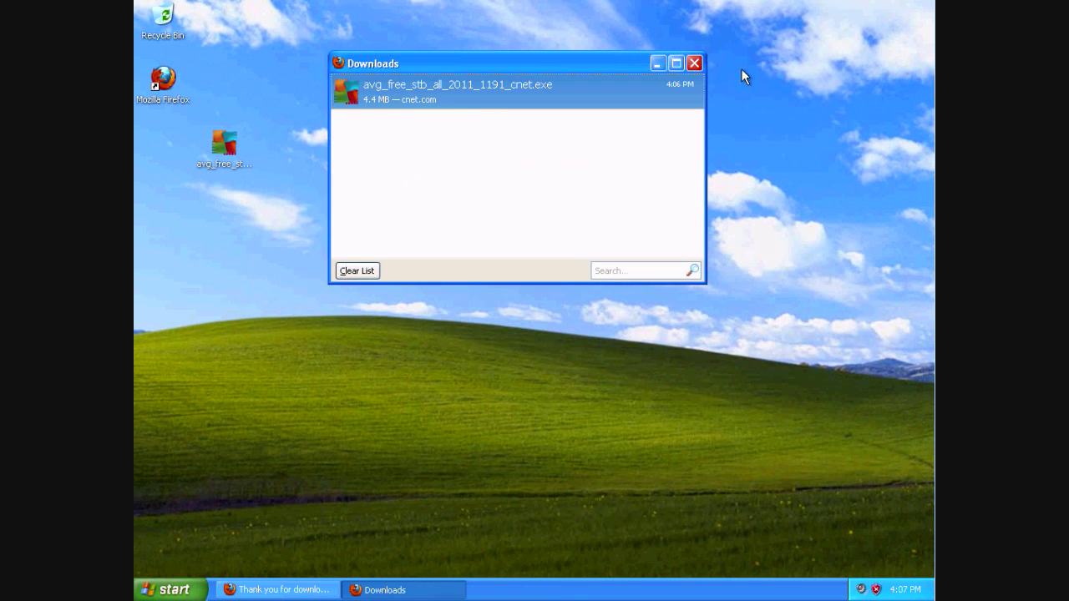
left_click(700, 64)
left_click_drag(239, 142, 178, 139)
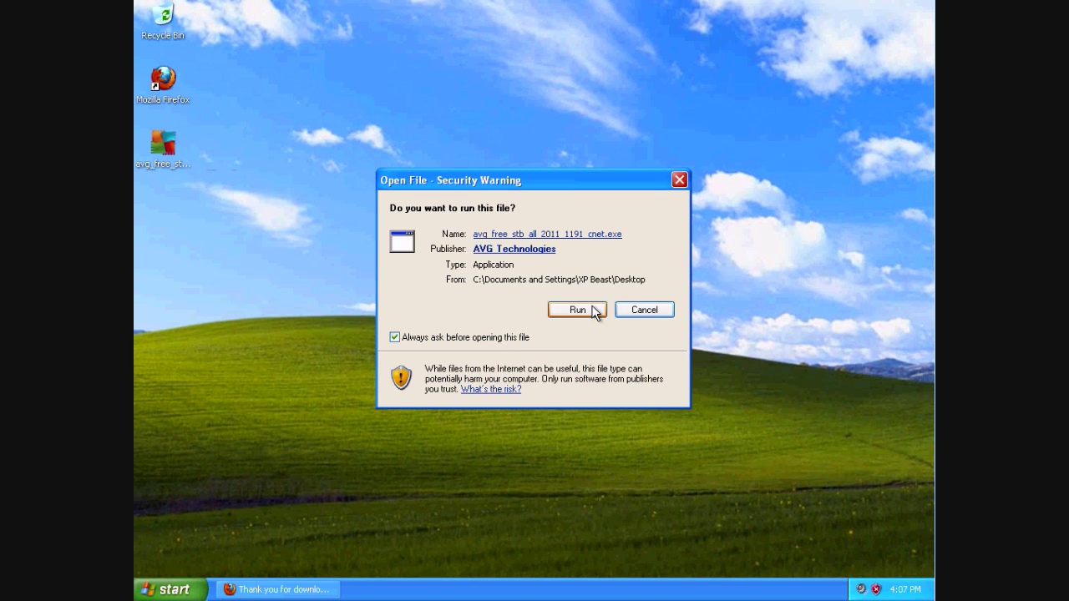
Step: Run the AVG setup past the security warning and accept the AVG 2011 license agreement
left_click(577, 310)
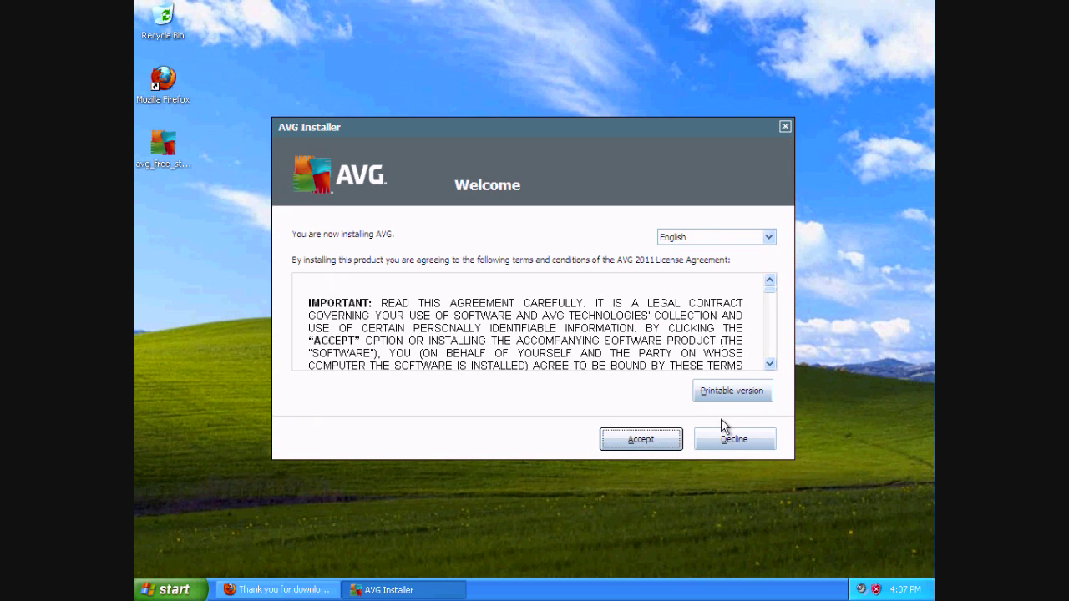
left_click_drag(771, 291, 733, 366)
left_click(659, 441)
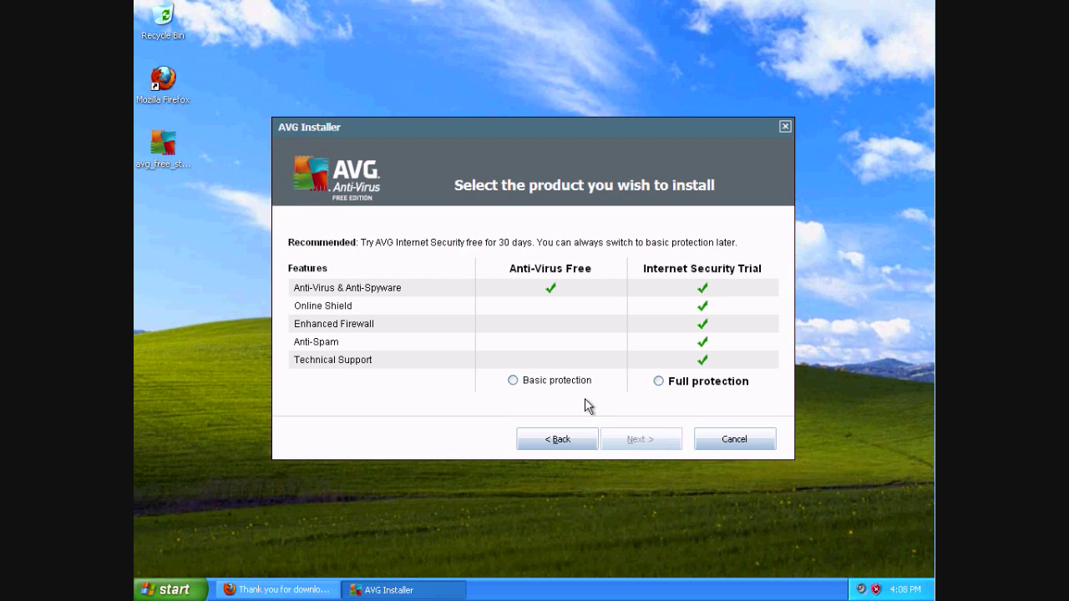
Step: Select Basic protection under Anti-Virus Free and accept the pre-filled license number
left_click(513, 382)
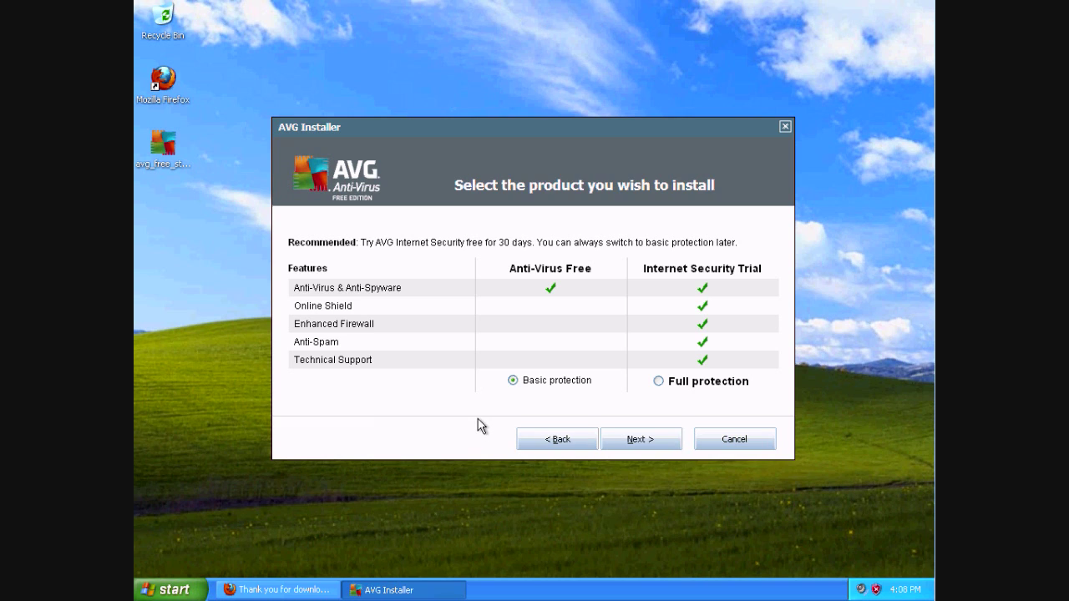
left_click(639, 441)
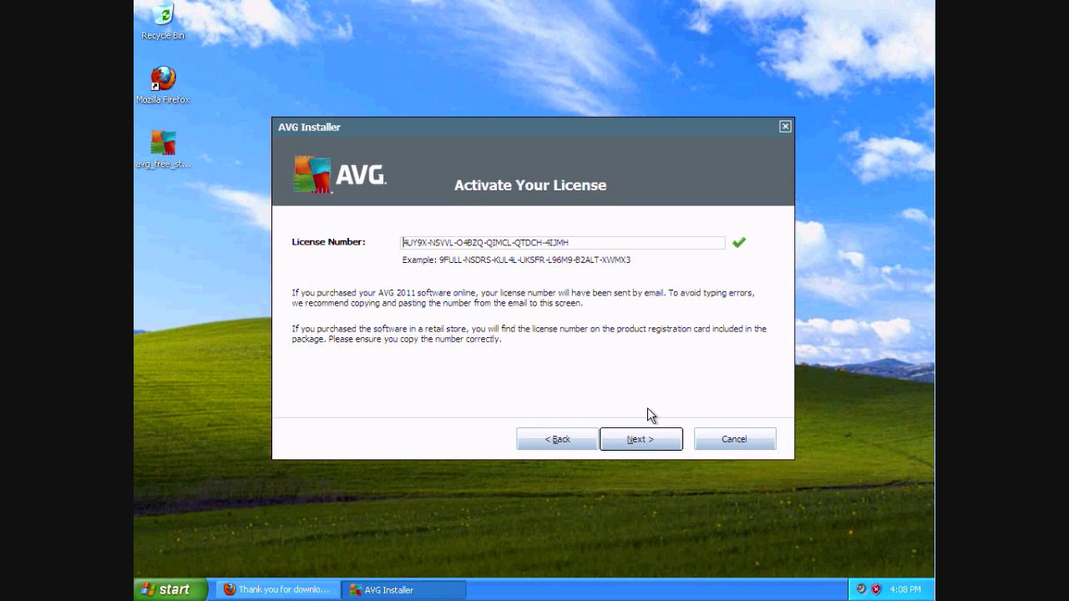
left_click(655, 451)
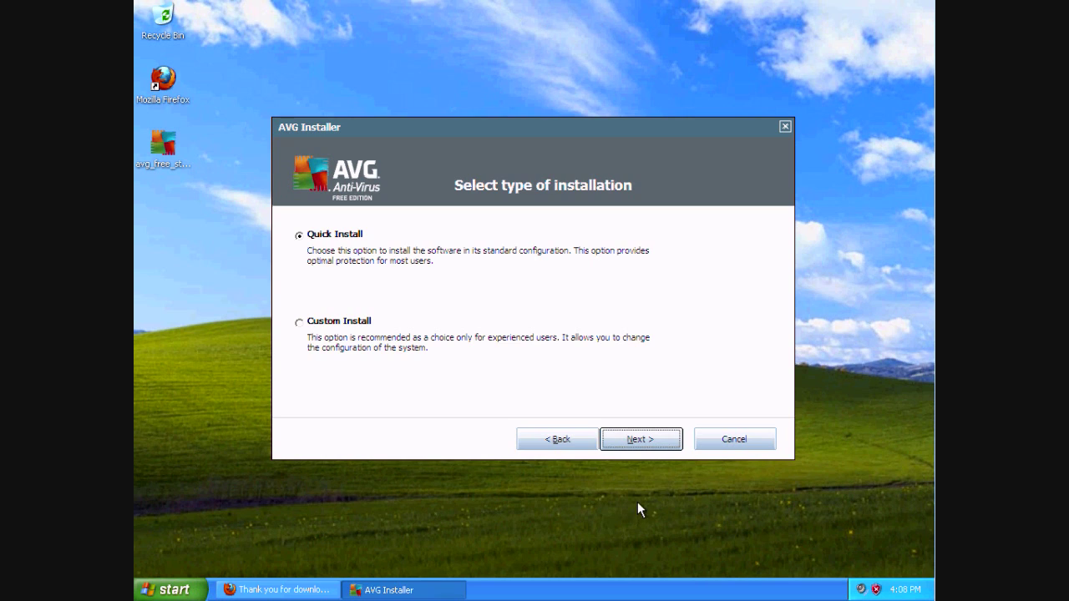
Step: Keep Quick Install, untick AVG Secure Search and the AVG Security Toolbar, and begin installing
left_click(645, 452)
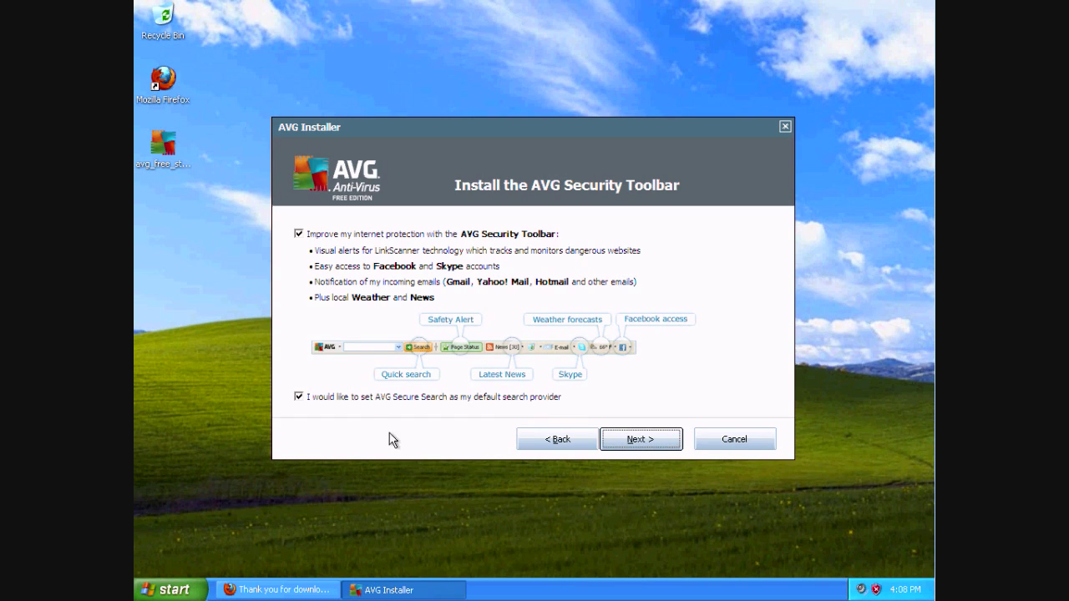
left_click(299, 397)
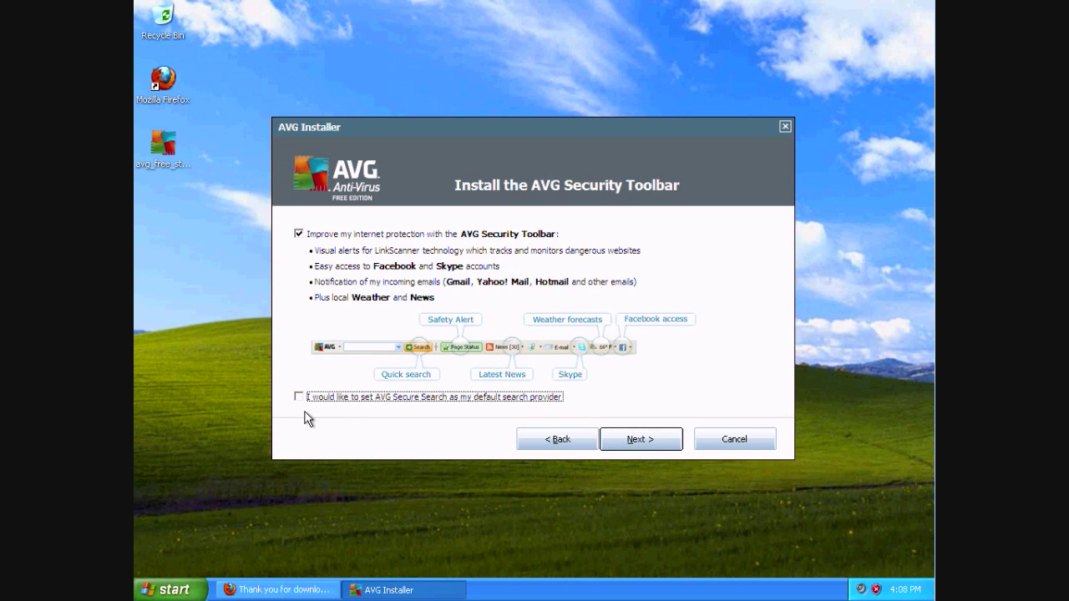
left_click(298, 234)
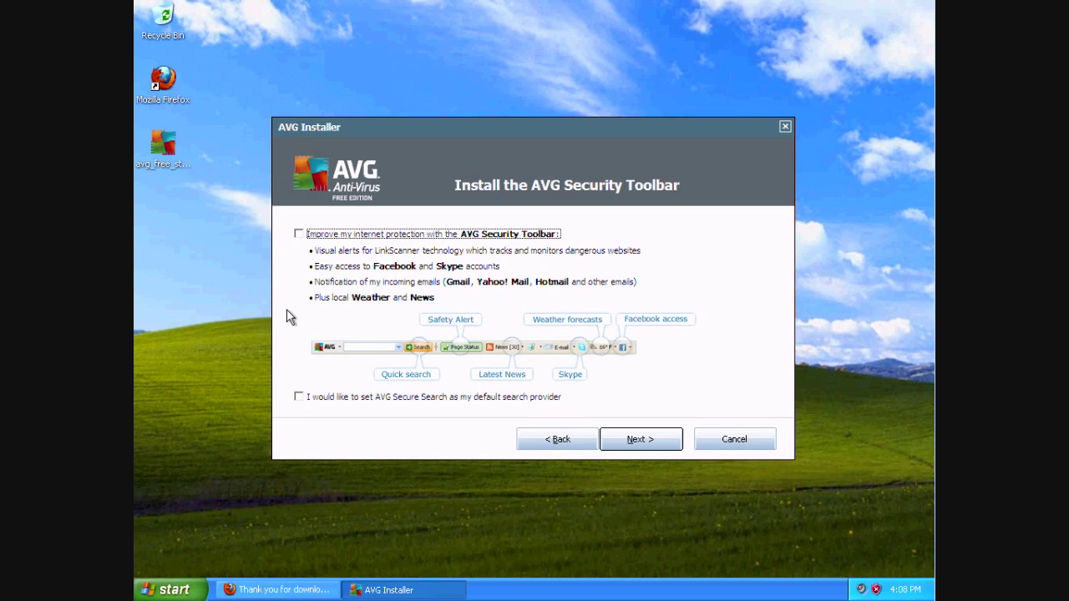
left_click(635, 443)
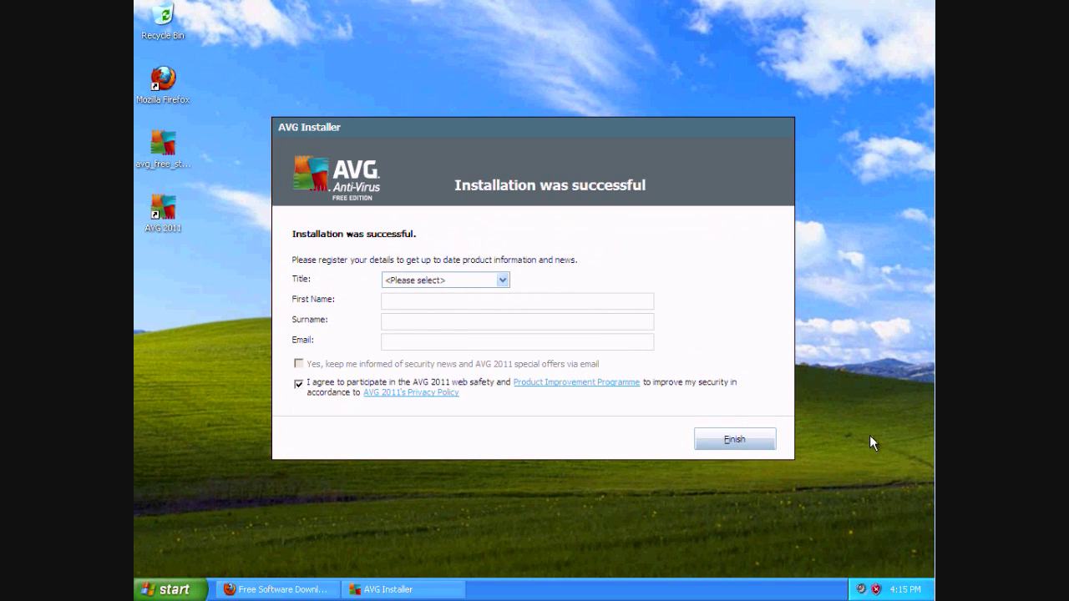
Step: Untick the Product Improvement Programme option and close the installer with Finish
left_click(302, 386)
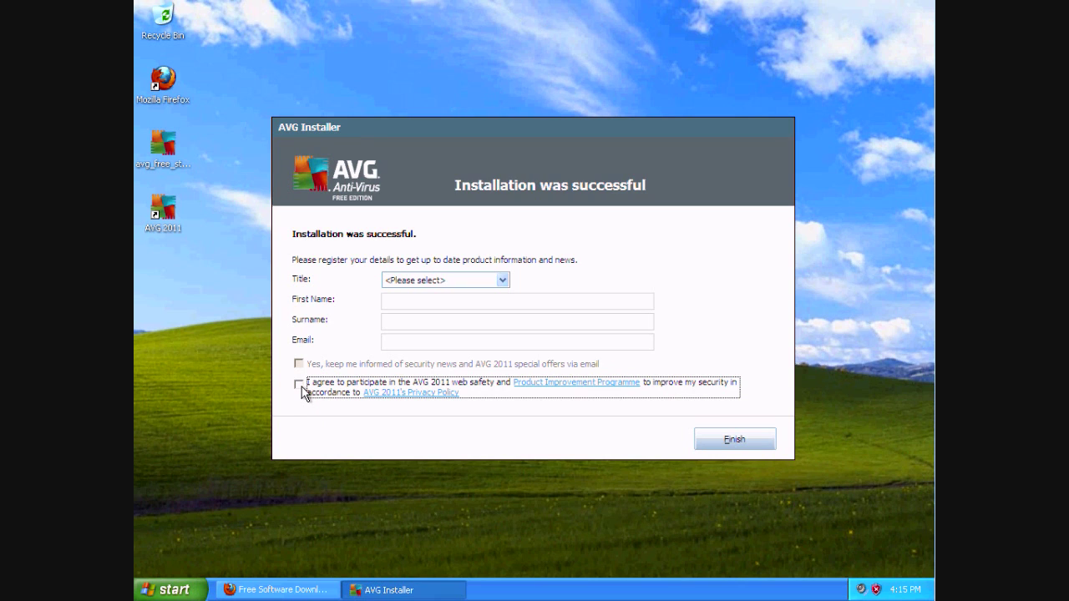
left_click(750, 451)
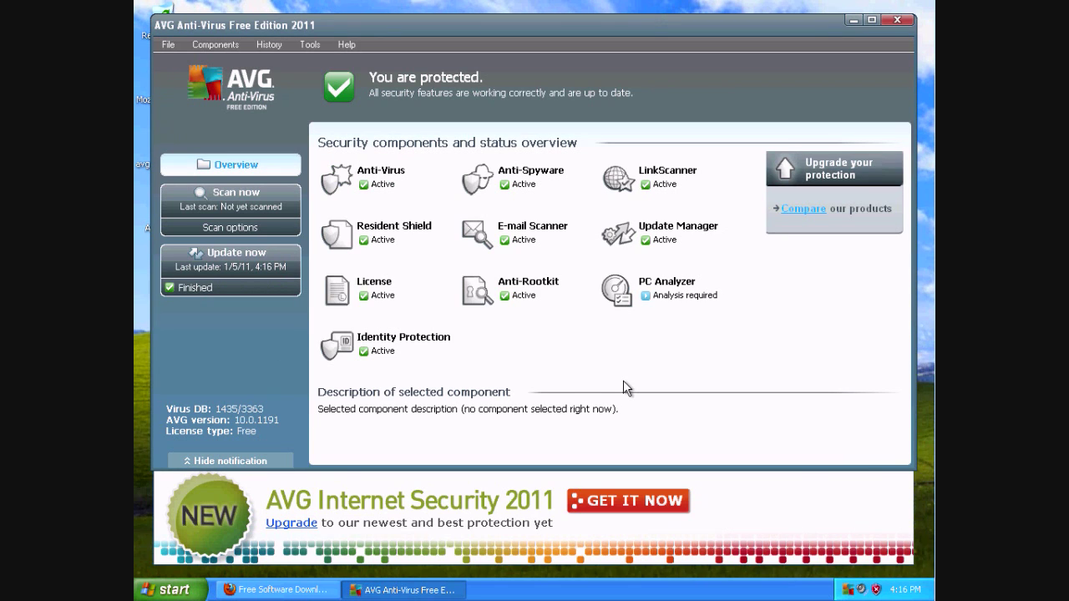
Step: Launch a whole computer scan from the AVG Overview page
left_click(242, 200)
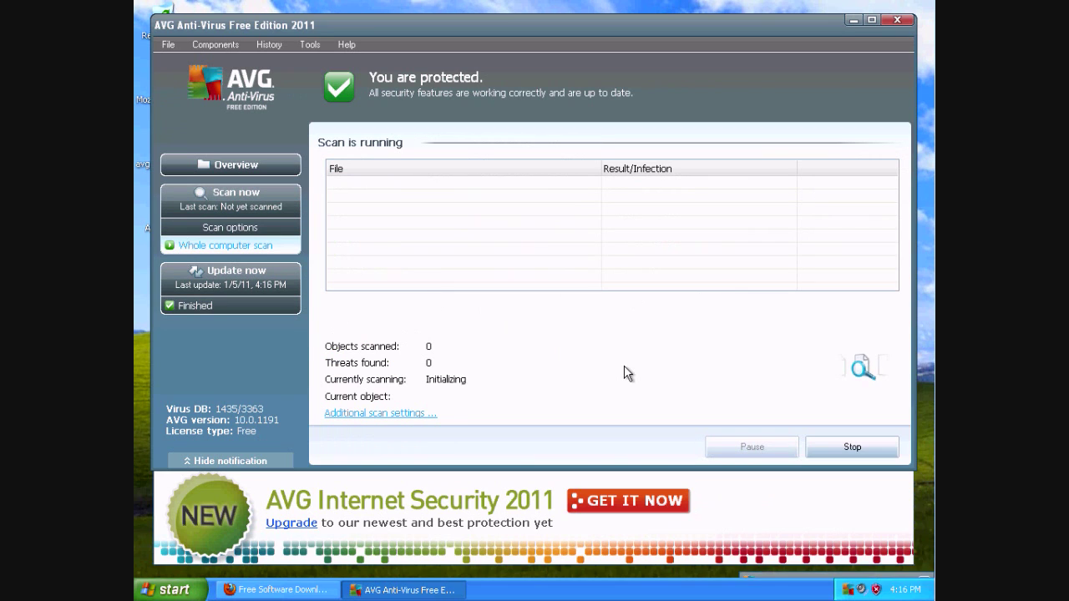